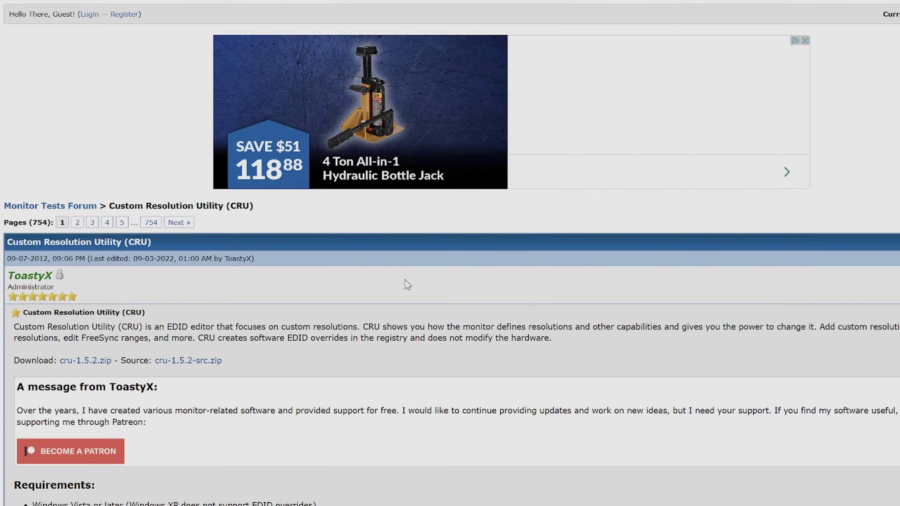
Scroll through the Sony VRR article and dismiss the customer feedback pop-up
{"action": "scroll", "coordinate": [407, 284], "scroll_direction": "down", "scroll_amount": 10}
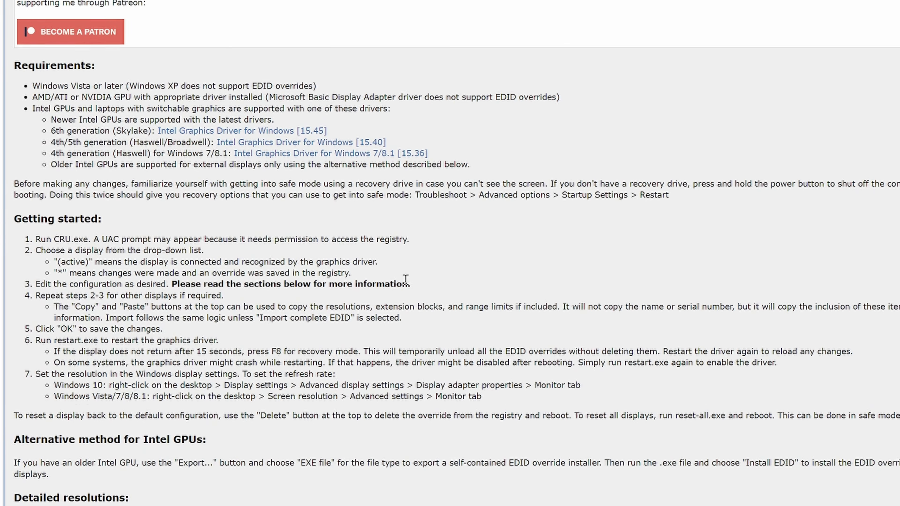
{"action": "scroll", "coordinate": [406, 280], "scroll_direction": "down", "scroll_amount": 5}
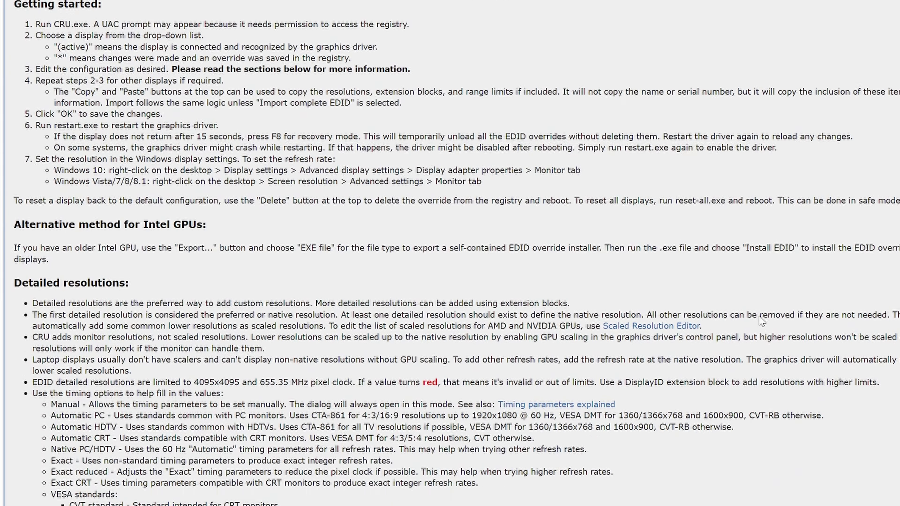
{"action": "scroll", "coordinate": [761, 321], "scroll_direction": "down", "scroll_amount": 5}
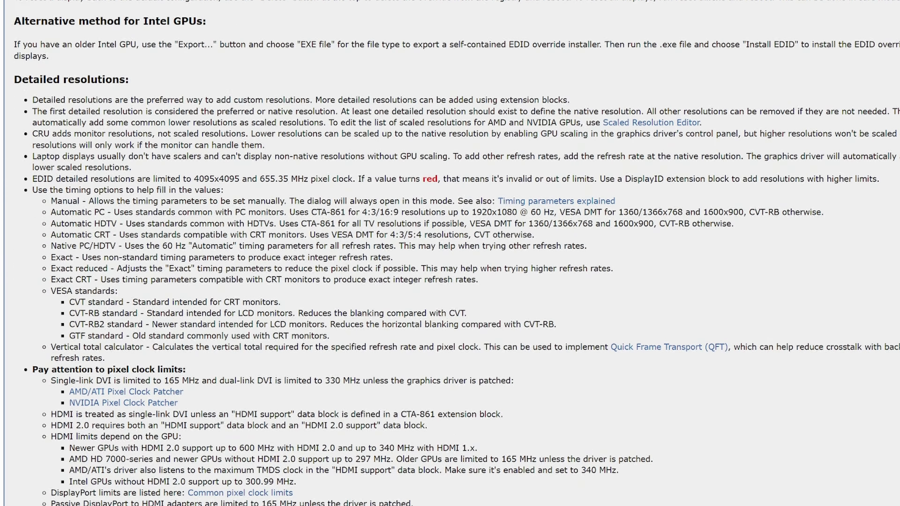
{"action": "scroll", "coordinate": [760, 321], "scroll_direction": "down", "scroll_amount": 5}
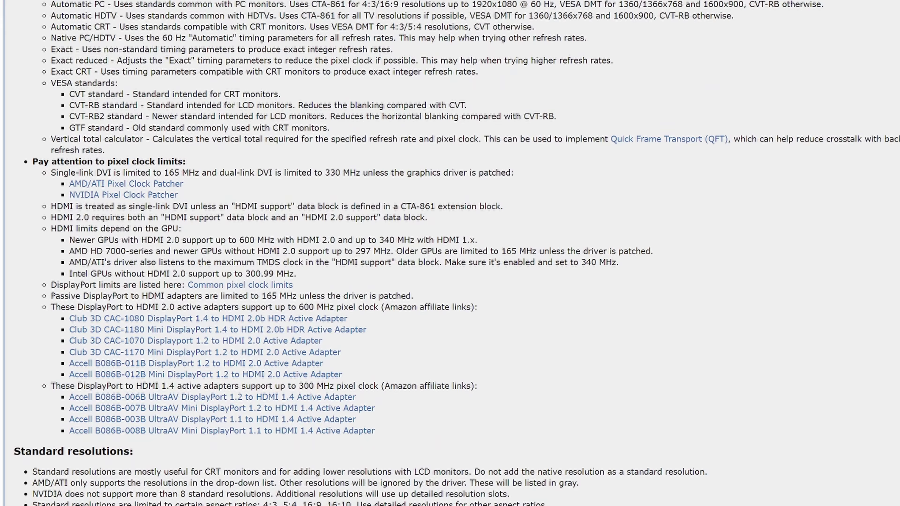
{"action": "scroll", "coordinate": [450, 248], "scroll_direction": "down", "scroll_amount": 5}
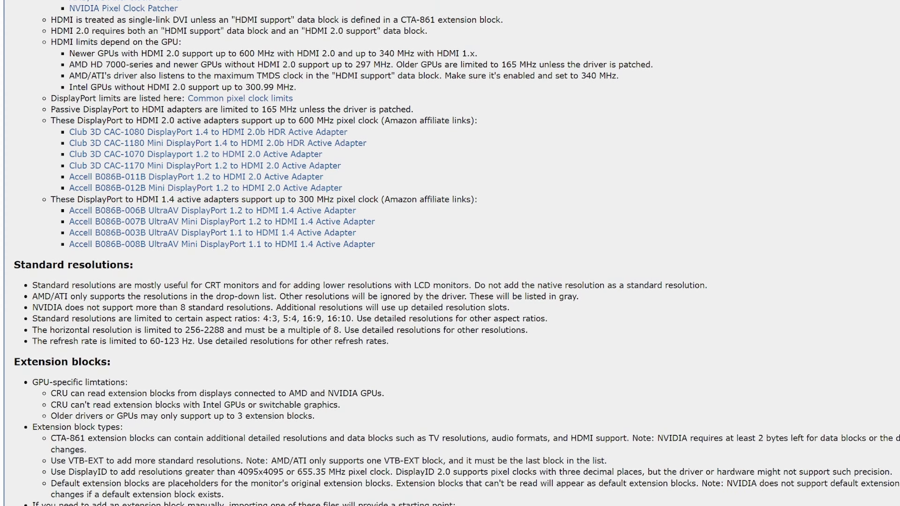
{"action": "scroll", "coordinate": [450, 248], "scroll_direction": "down", "scroll_amount": 5}
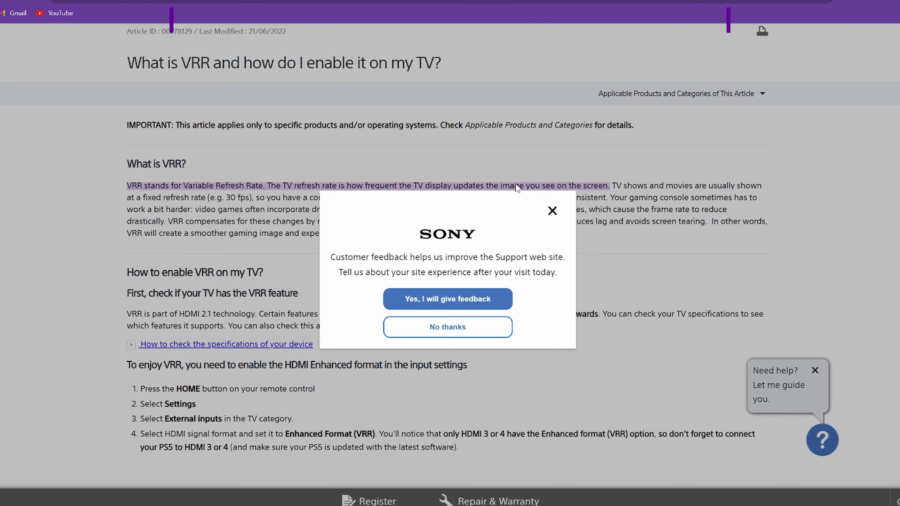
{"action": "left_click", "coordinate": [552, 211]}
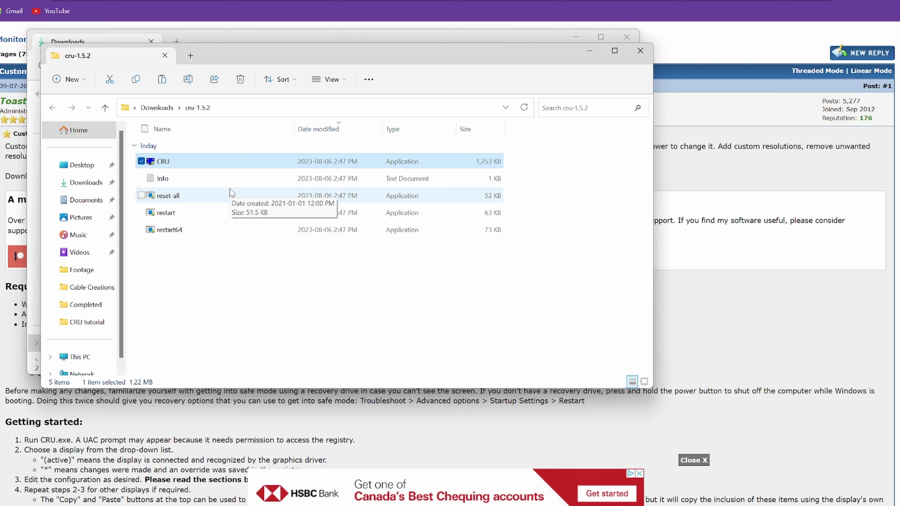
Launch CRU.exe from the cru-1.5.2 folder with Run as administrator
{"action": "double_click", "coordinate": [179, 164]}
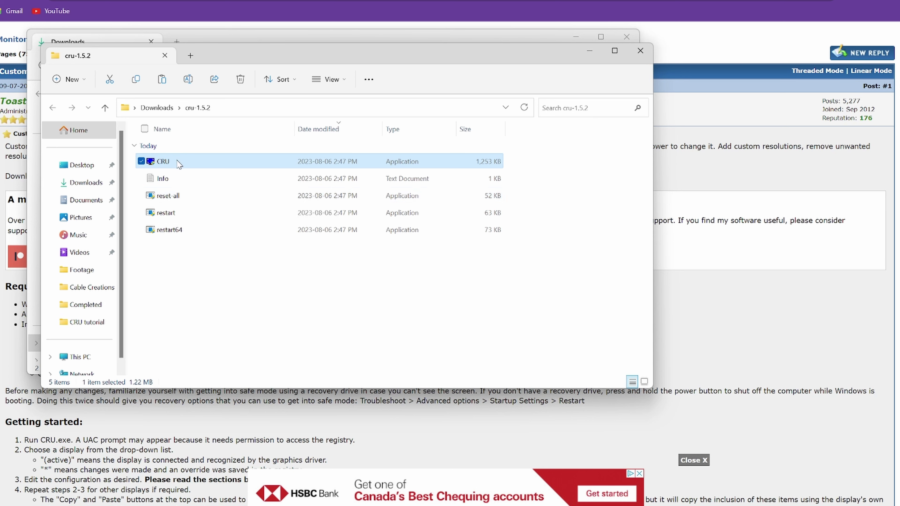
{"action": "right_click", "coordinate": [178, 163]}
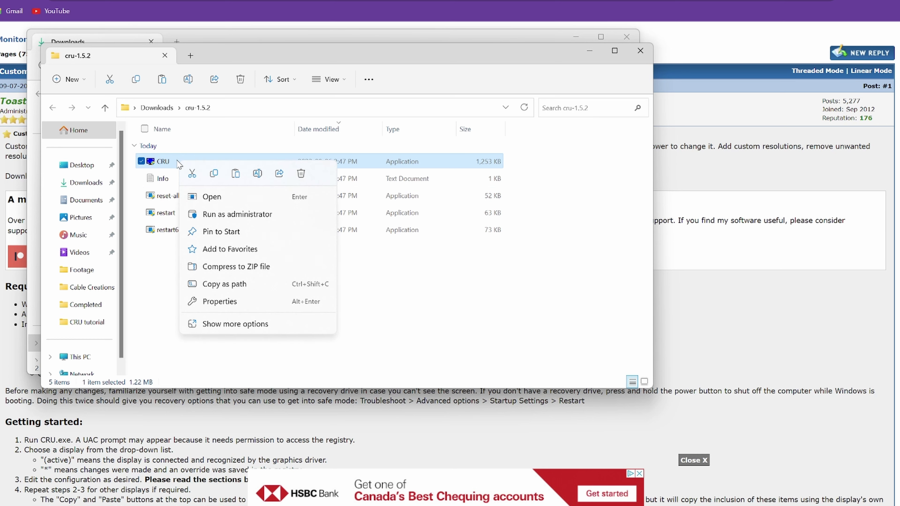
{"action": "left_click", "coordinate": [227, 215]}
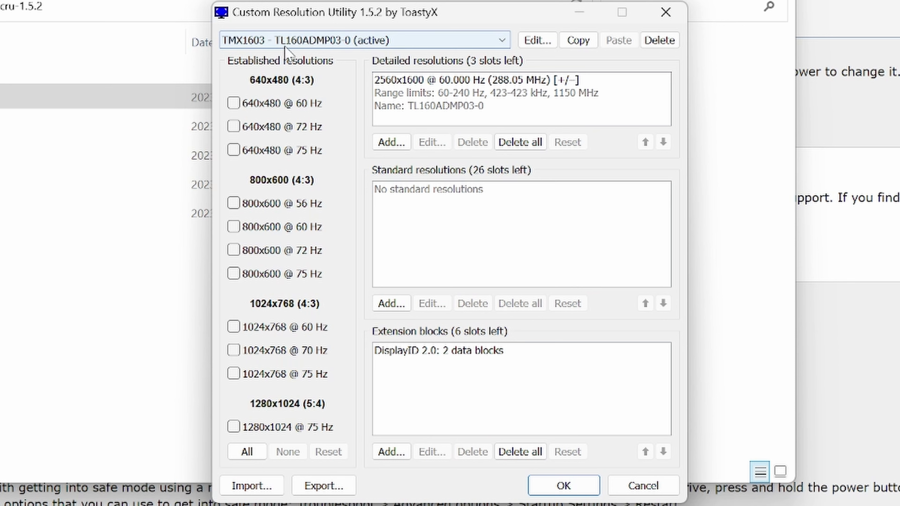
{"action": "left_click", "coordinate": [371, 43]}
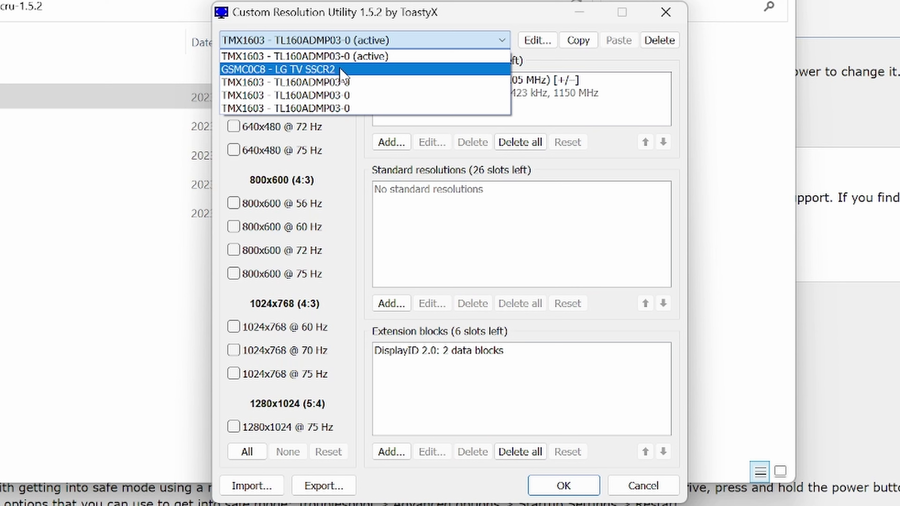
{"action": "left_click", "coordinate": [323, 73]}
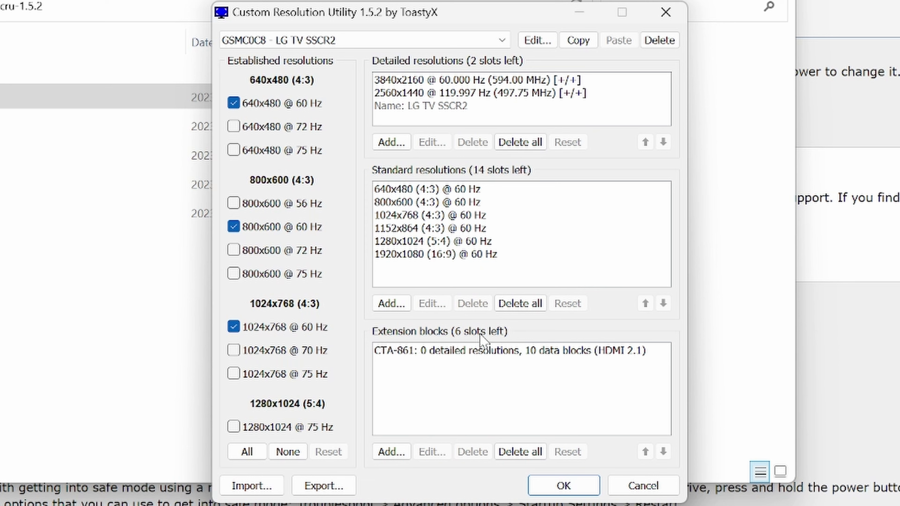
{"action": "left_click", "coordinate": [396, 39]}
{"action": "left_click", "coordinate": [324, 53]}
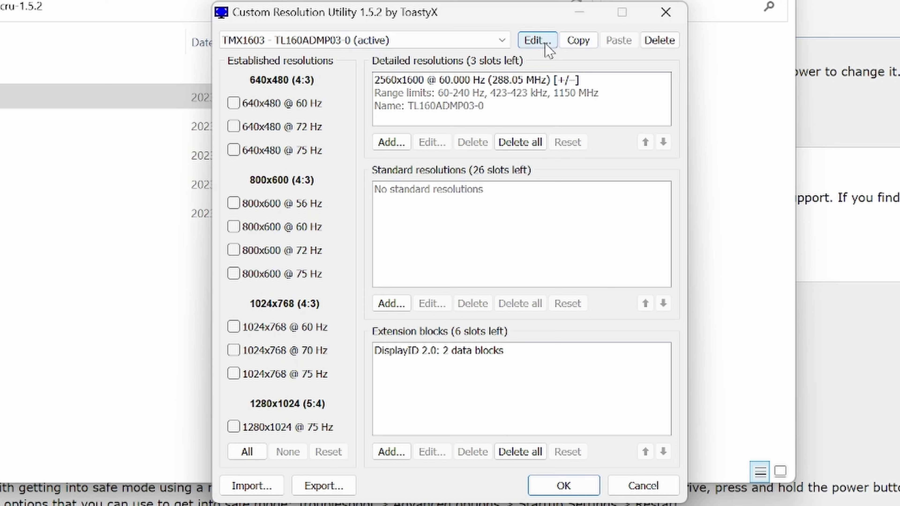
{"action": "left_click", "coordinate": [538, 40]}
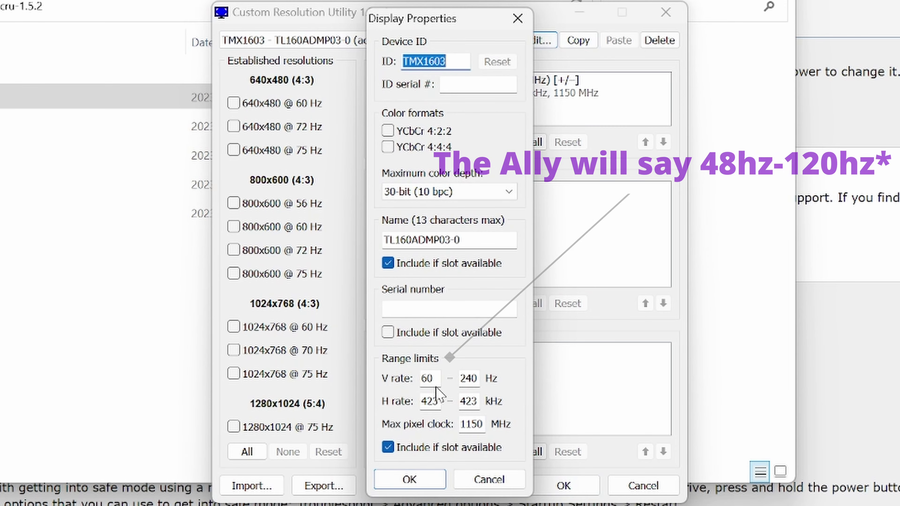
{"action": "left_click", "coordinate": [428, 384]}
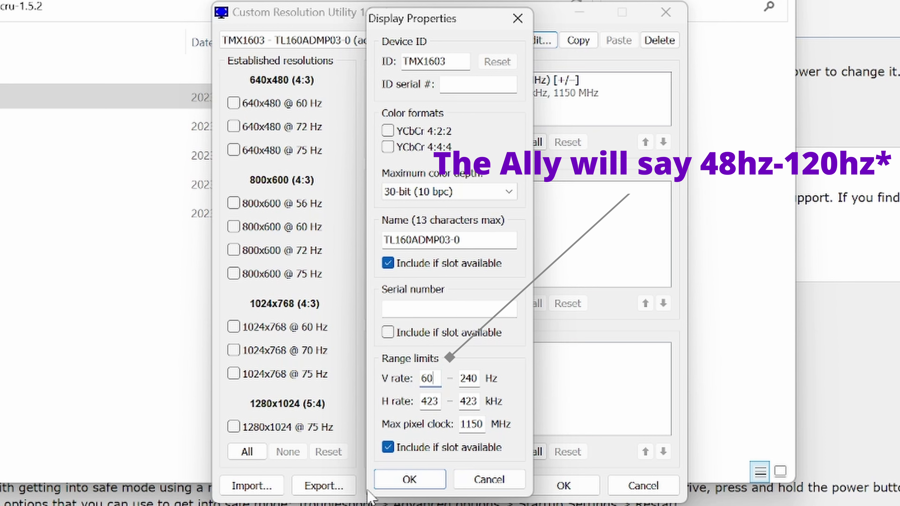
{"action": "left_click", "coordinate": [424, 481]}
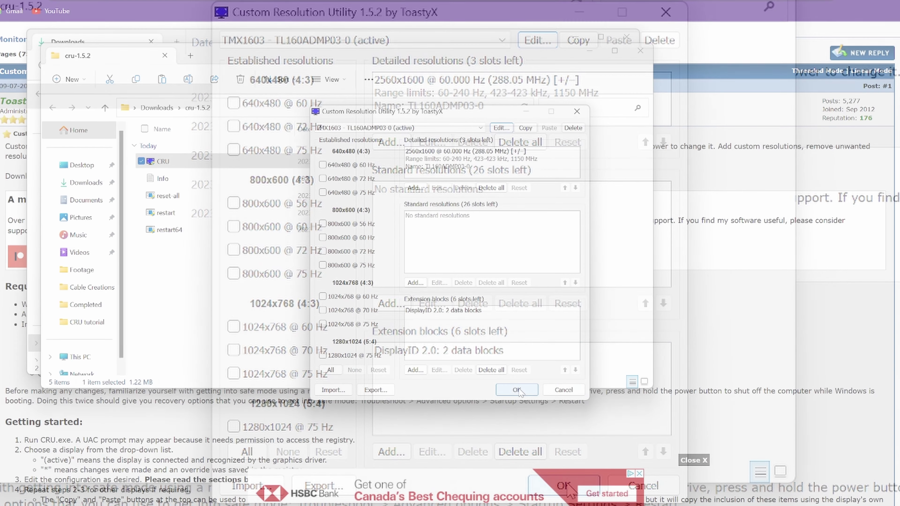
Accept the Custom Resolution Utility settings with OK and close it
{"action": "left_click", "coordinate": [518, 389]}
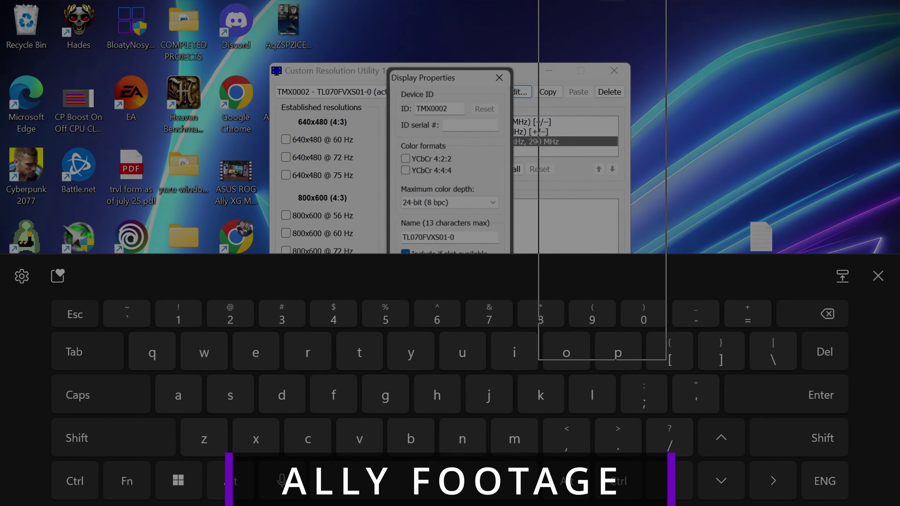
Lower the TMX0002 display's minimum V rate from 48 to 30 Hz, giving a 30-120 Hz range
{"action": "left_click_drag", "start_coordinate": [603, 7], "coordinate": [602, 7]}
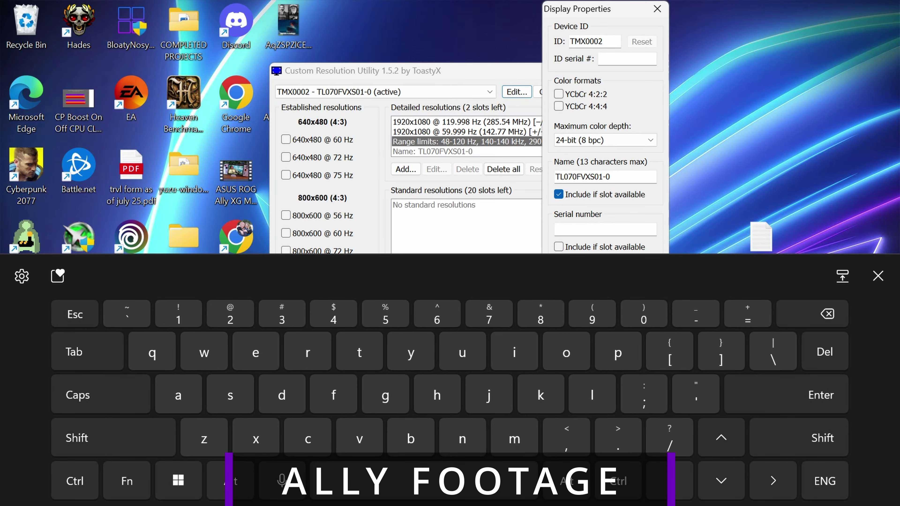
{"action": "type", "text": "30"}
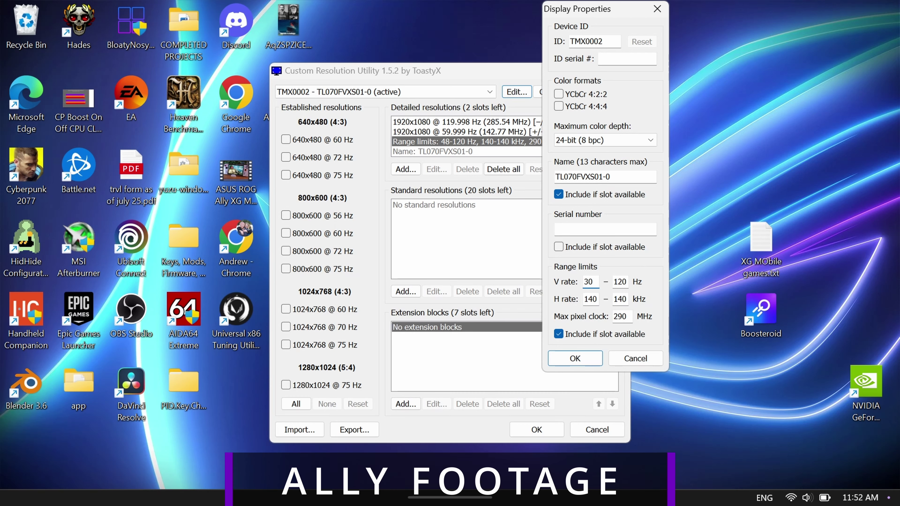
{"action": "key", "text": "Return"}
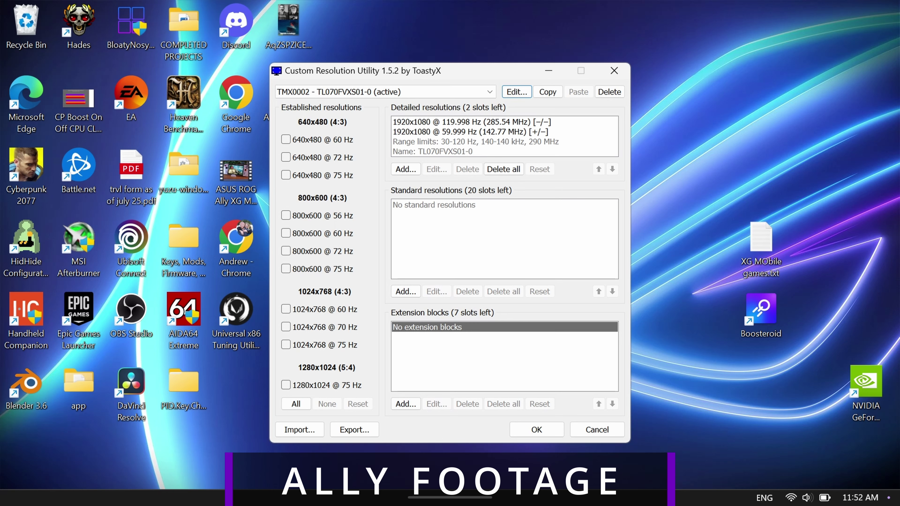
Confirm OK to close CRU with the 30-120 Hz range applied
{"action": "key", "text": "Return"}
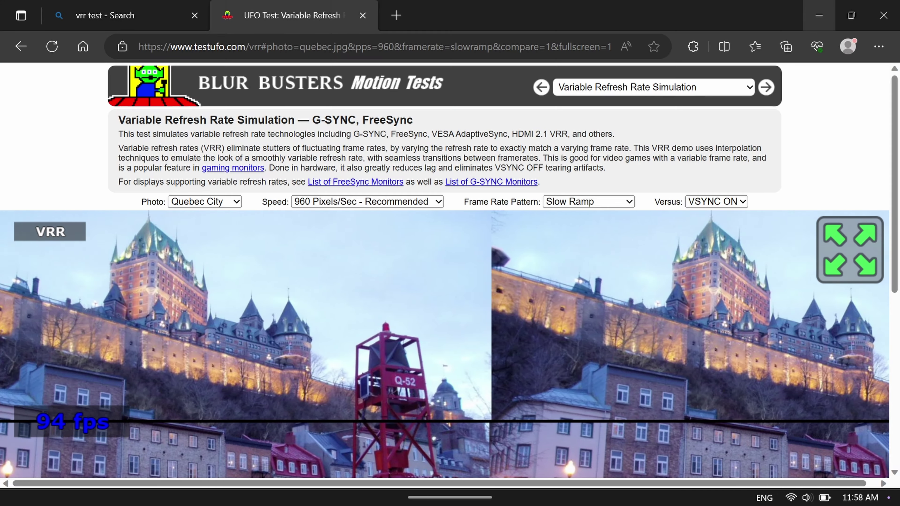
Scroll down the testufo variable refresh rate simulation page
{"action": "scroll", "coordinate": [449, 269], "scroll_direction": "down", "scroll_amount": 2}
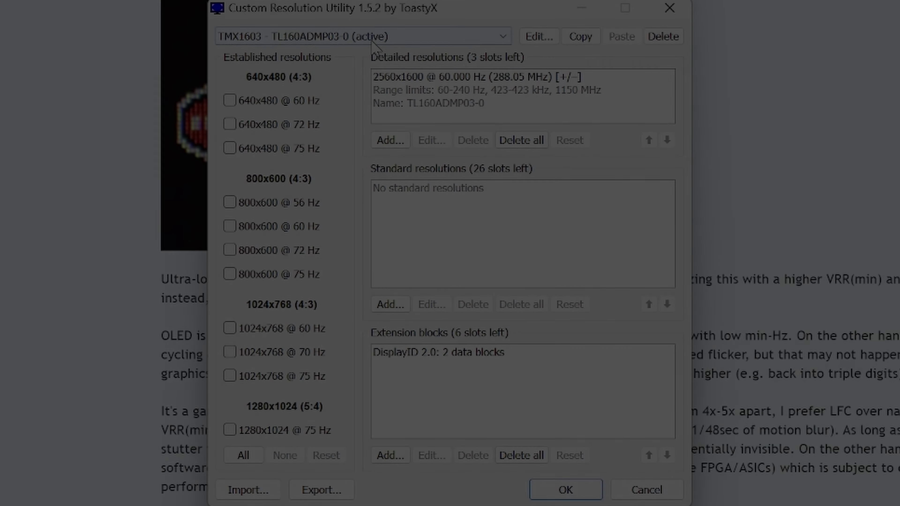
Switch to LG TV SSCR2, open its CTA-861 extension block and select the 40-120 Hz FreeSync range
{"action": "left_click", "coordinate": [371, 39]}
{"action": "left_click", "coordinate": [354, 63]}
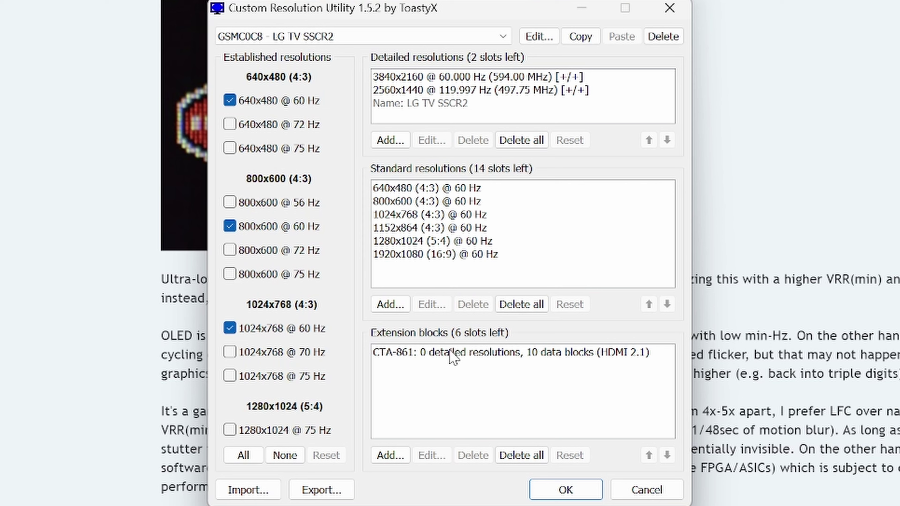
{"action": "left_click", "coordinate": [449, 349]}
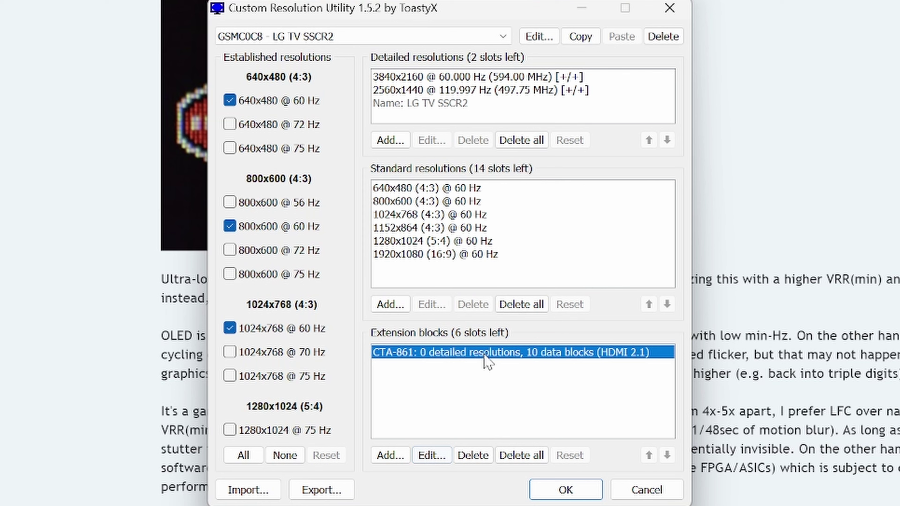
{"action": "left_click", "coordinate": [468, 359]}
{"action": "left_click", "coordinate": [449, 352]}
{"action": "left_click", "coordinate": [431, 456]}
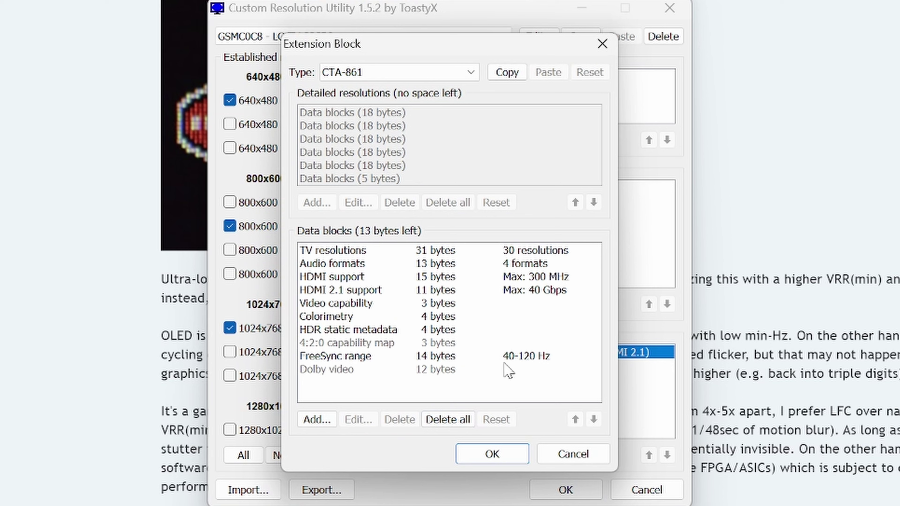
{"action": "left_click", "coordinate": [514, 356]}
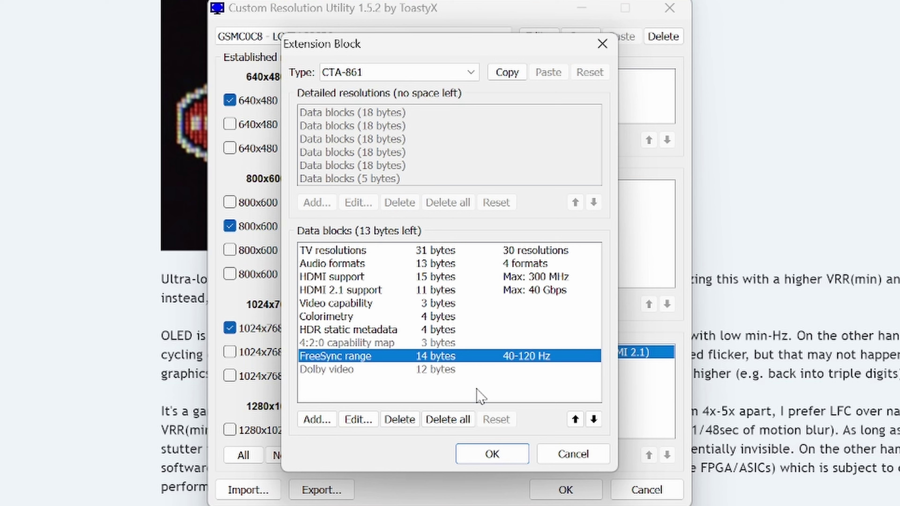
Open the LG TV's FreeSync range, then cancel it and the extension block, keeping 40-120 Hz
{"action": "left_click", "coordinate": [370, 422]}
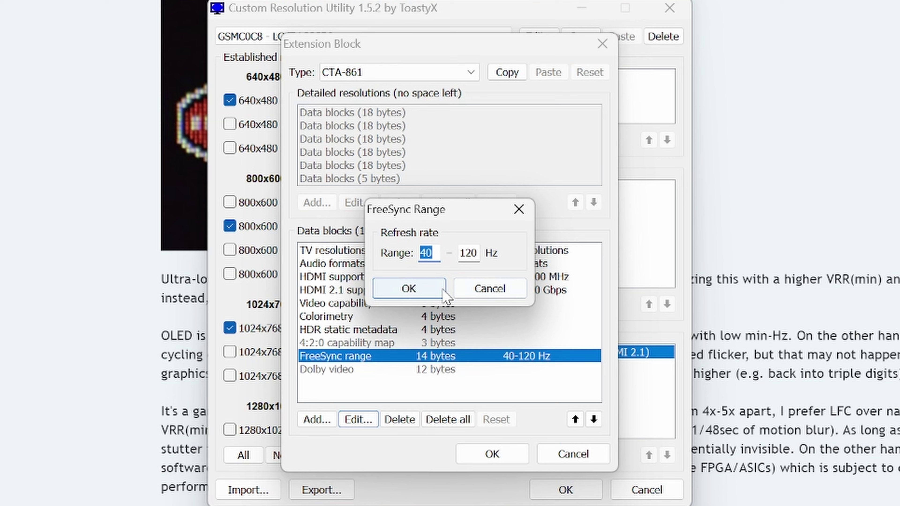
{"action": "left_click", "coordinate": [513, 290]}
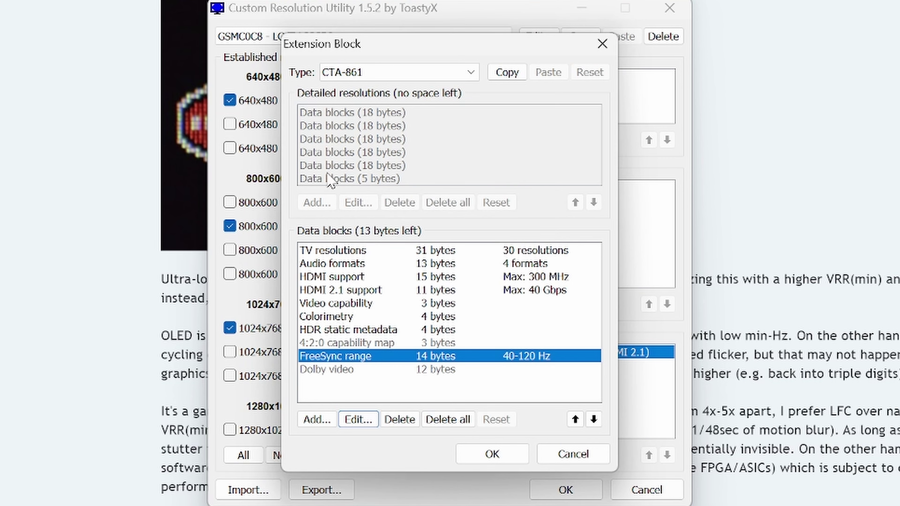
{"action": "left_click", "coordinate": [567, 456]}
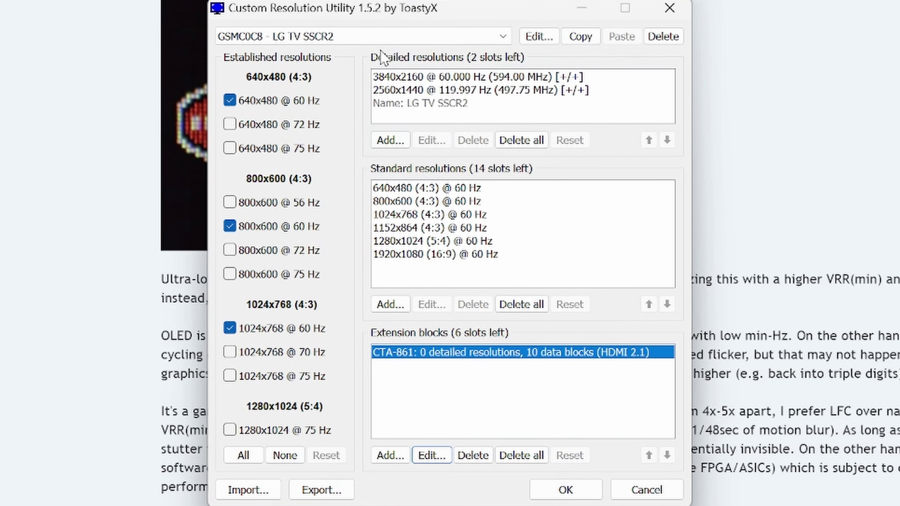
Show the connected displays list with the TMX1603 panel and LG TV SSCR2
{"action": "left_click", "coordinate": [329, 36]}
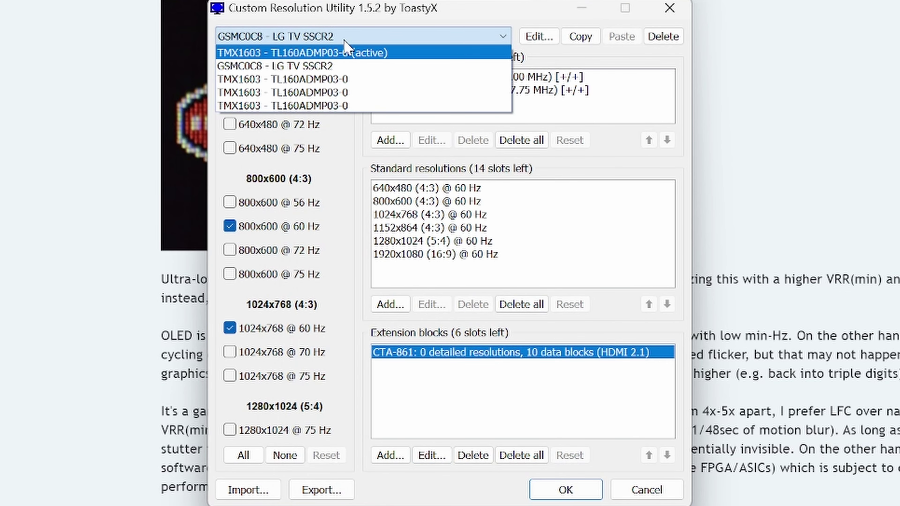